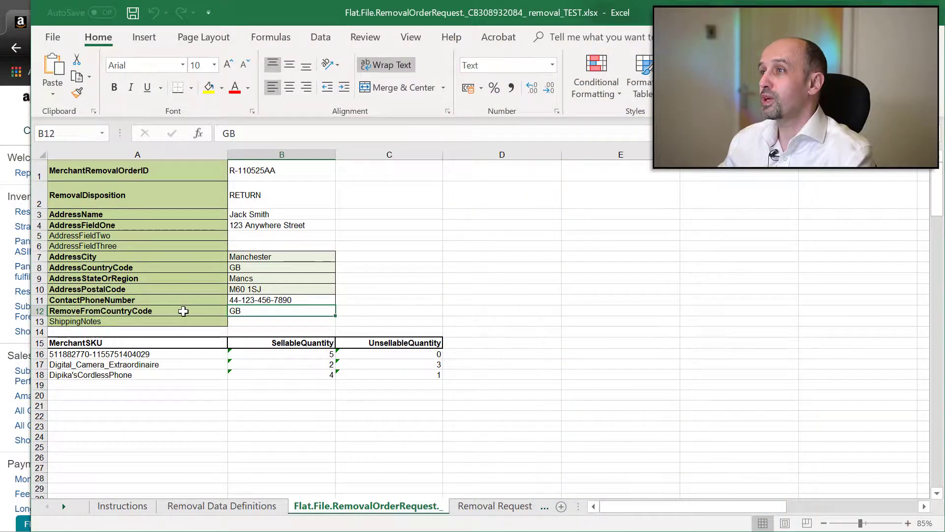
Select the RemoveFromCountryCode field, then go to Seller Central's Fulfilment by Amazon reports
left_click_drag(185, 308, 267, 312)
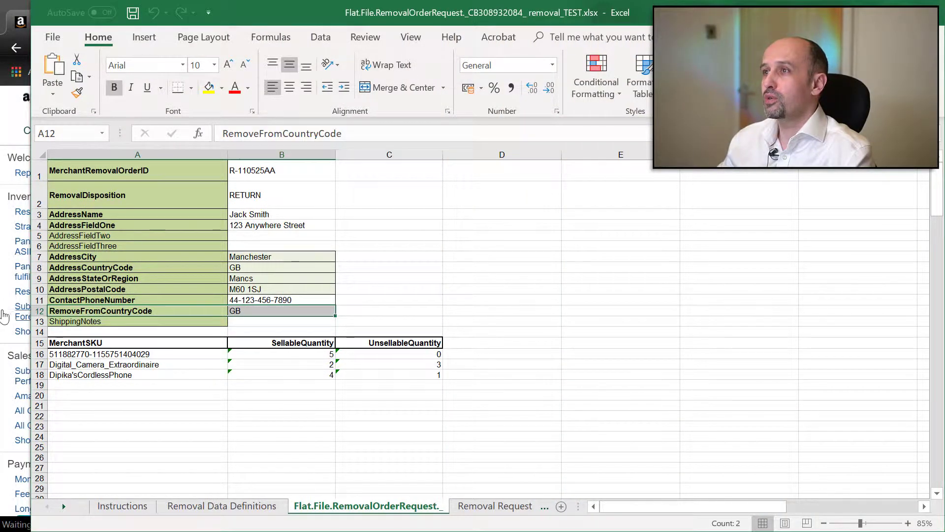
left_click(11, 132)
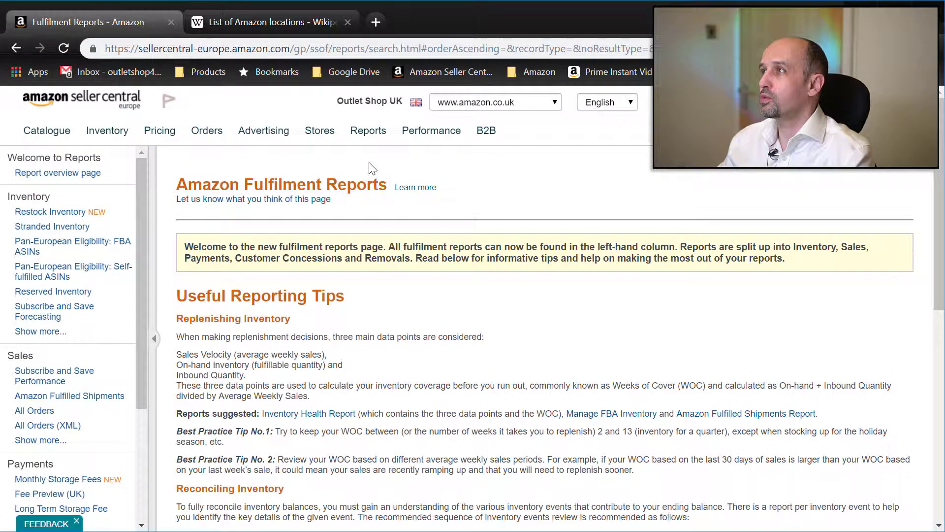
mouse_move(368, 134)
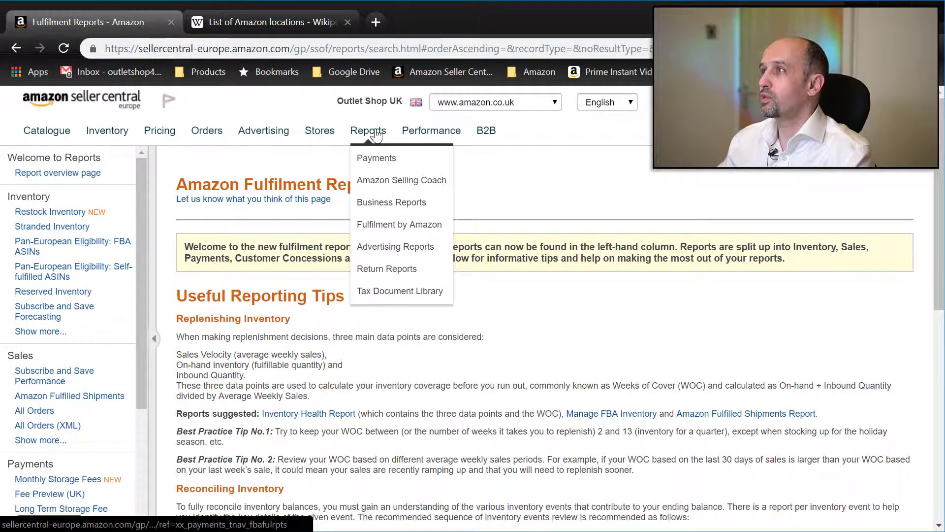
left_click(392, 225)
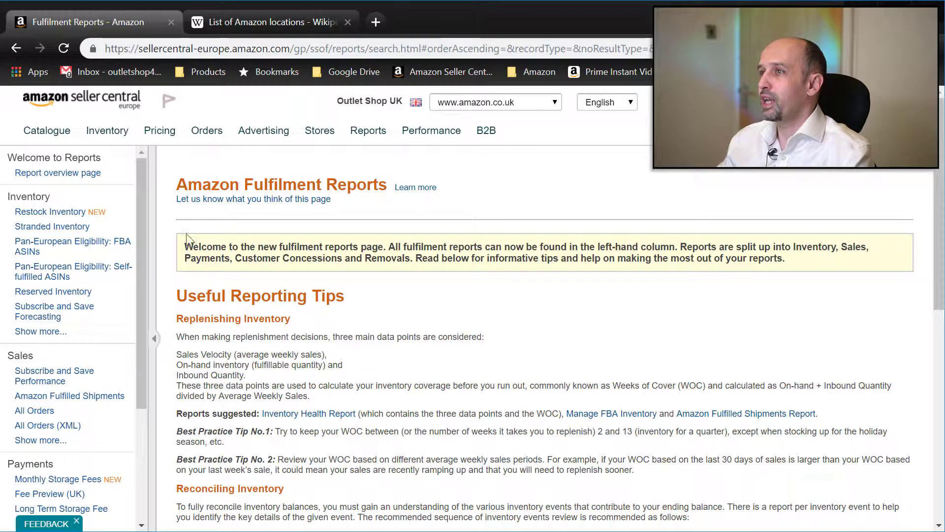
Expand the inventory reports and open yesterday's Daily Inventory History report
left_click(42, 332)
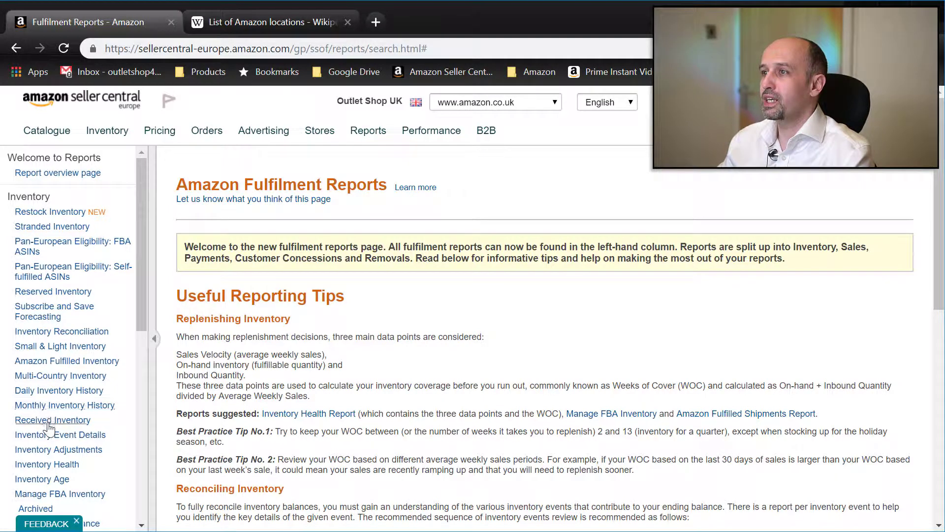
mouse_move(49, 424)
mouse_move(52, 396)
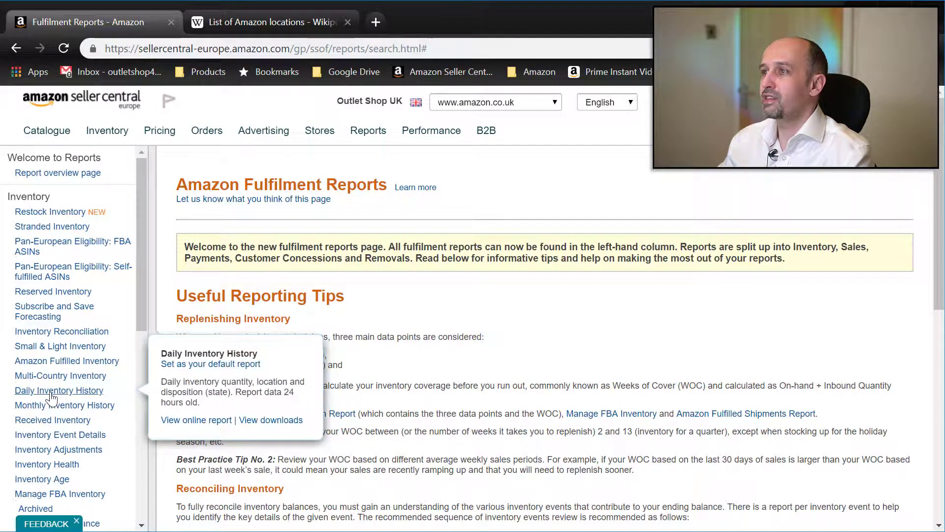
left_click(51, 391)
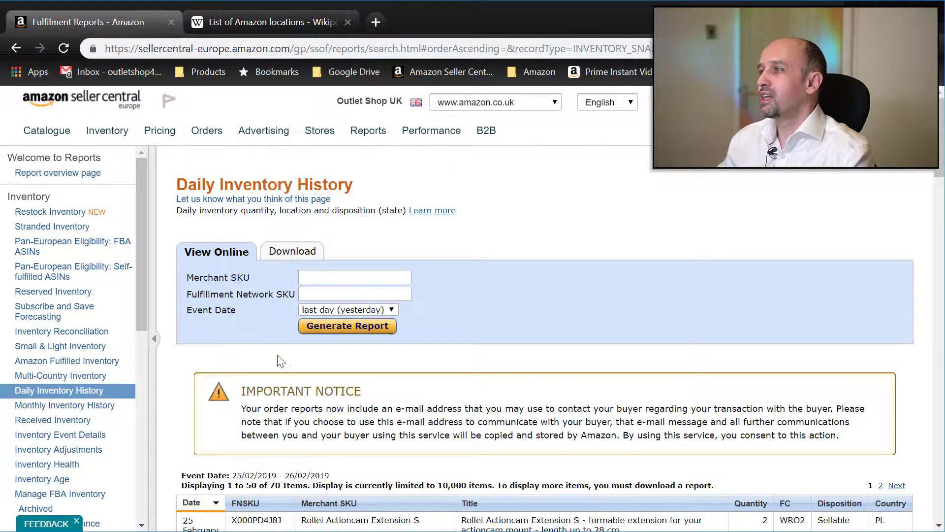
scroll(277, 374, "down", 8)
scroll(276, 373, "up", 9)
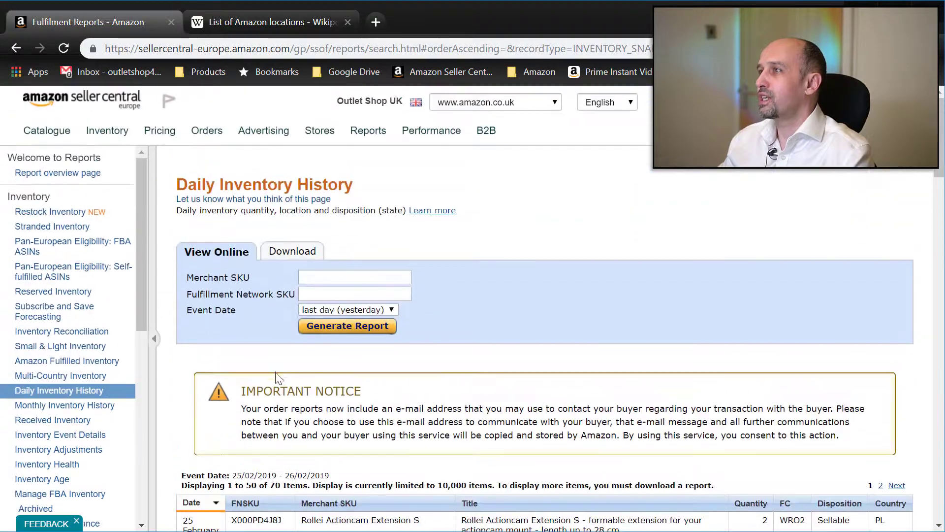
left_click(295, 253)
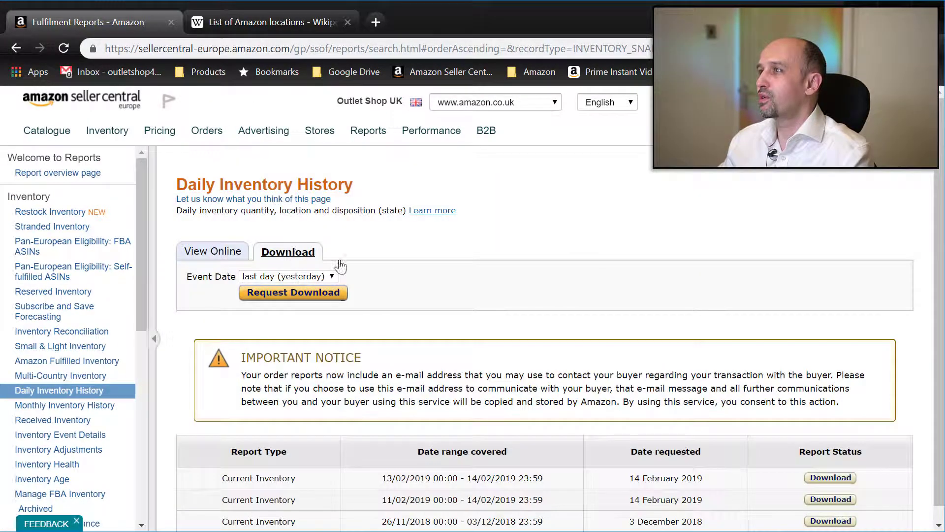
left_click(287, 277)
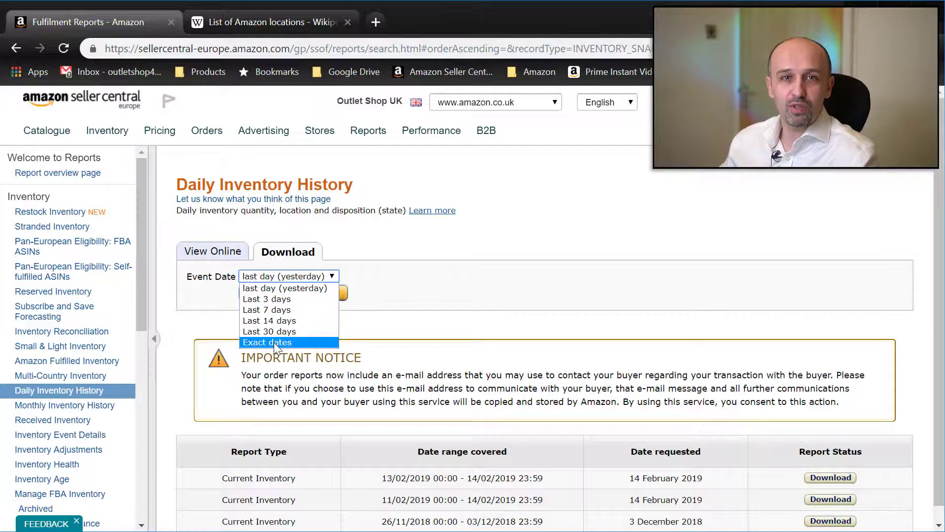
left_click(390, 320)
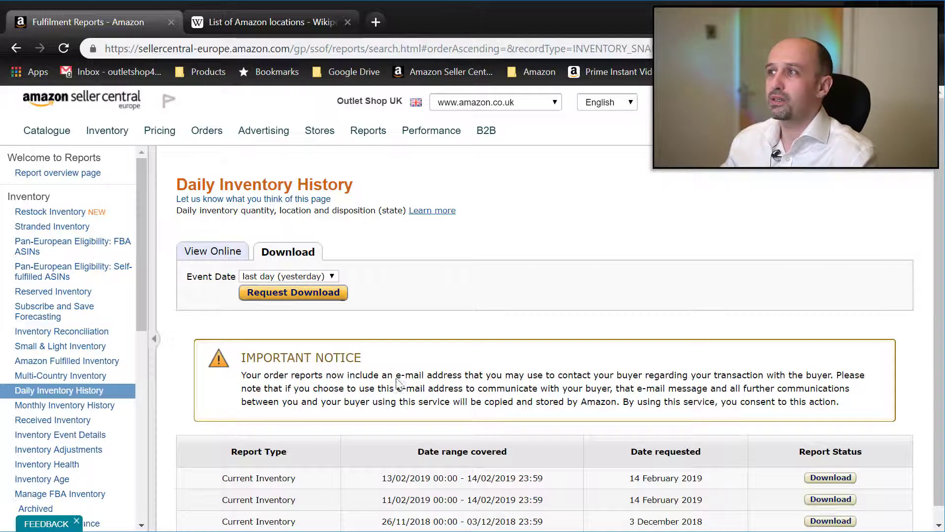
left_click(224, 254)
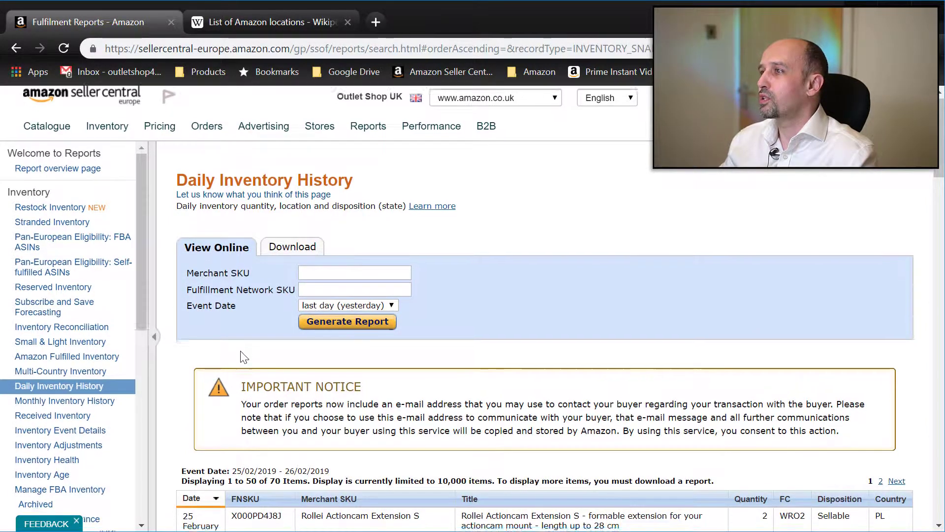
Highlight the WRO2, POZ1 and LIL1 fulfilment centre codes in the report table
scroll(245, 357, "down", 6)
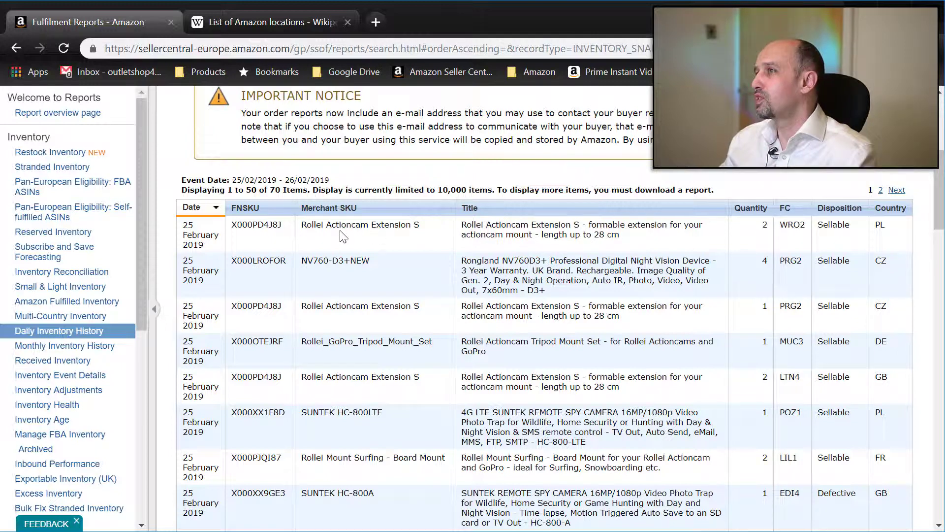
double_click(798, 227)
left_click(793, 254)
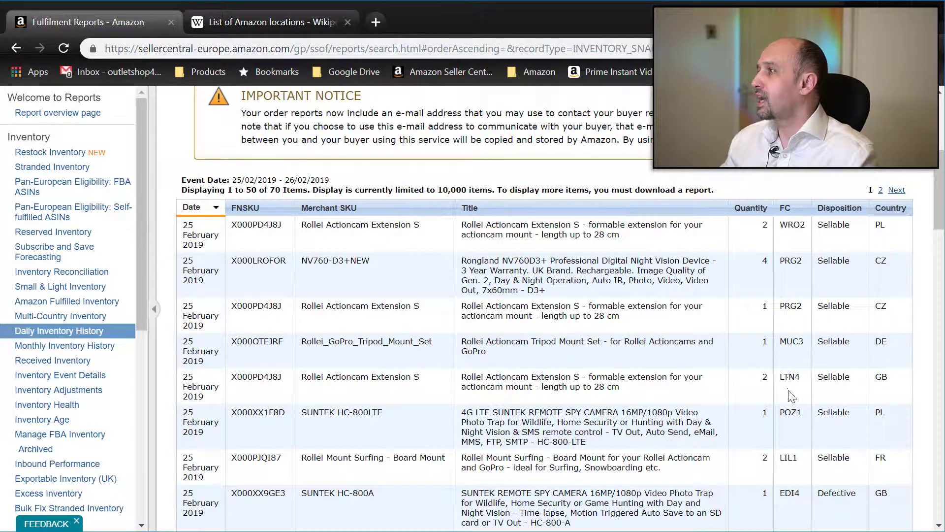
double_click(790, 413)
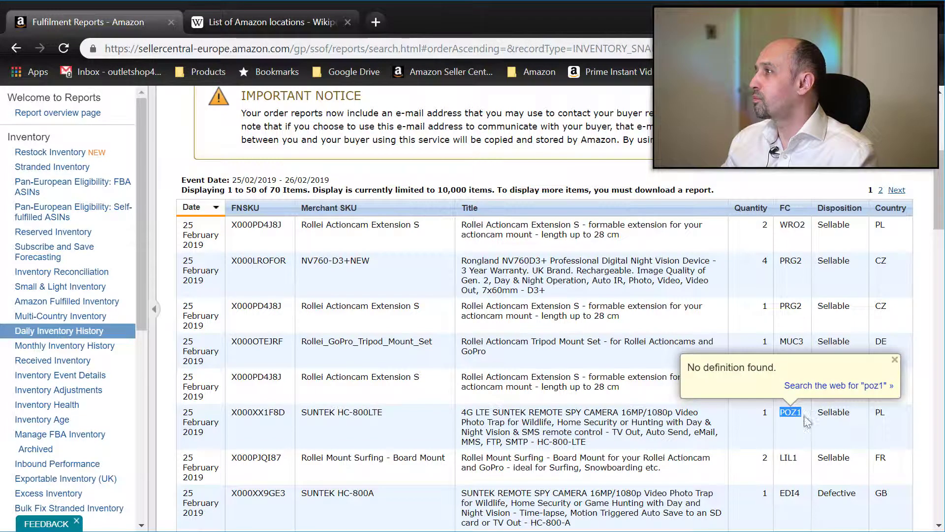
double_click(788, 457)
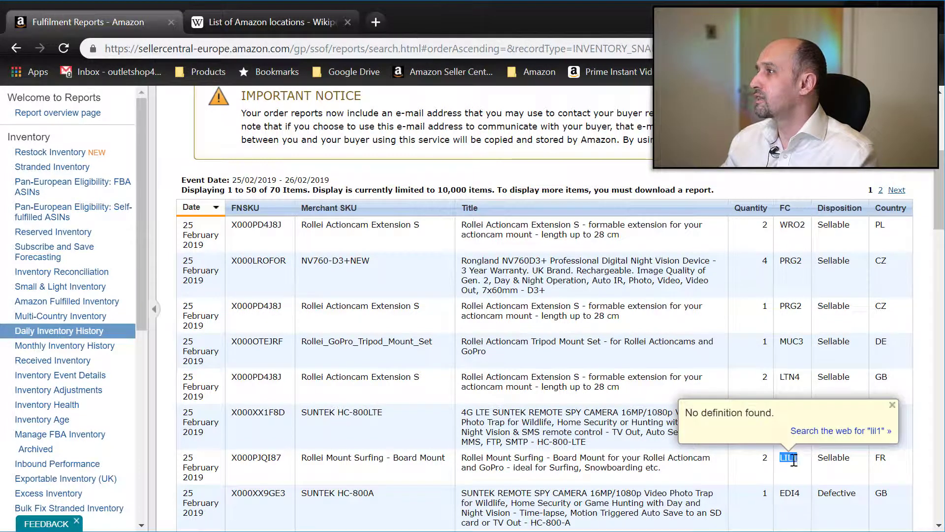
left_click(885, 455)
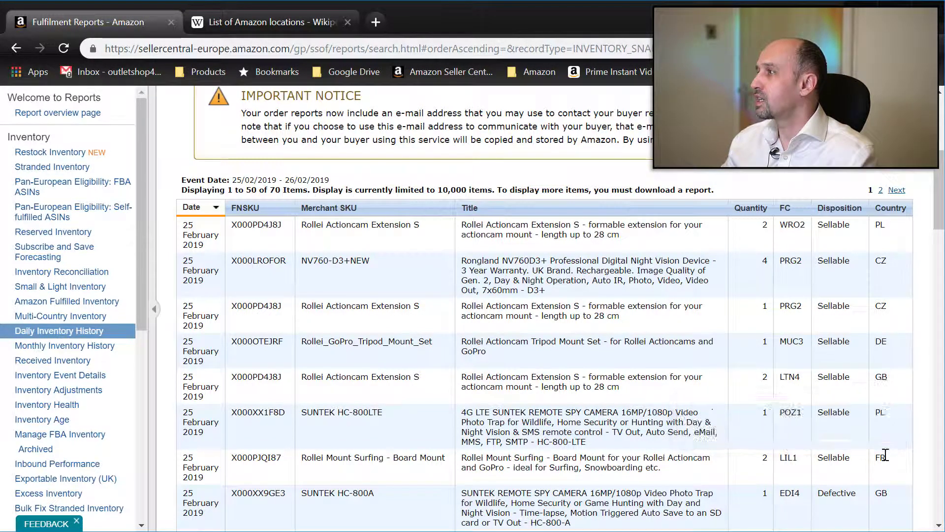
double_click(790, 459)
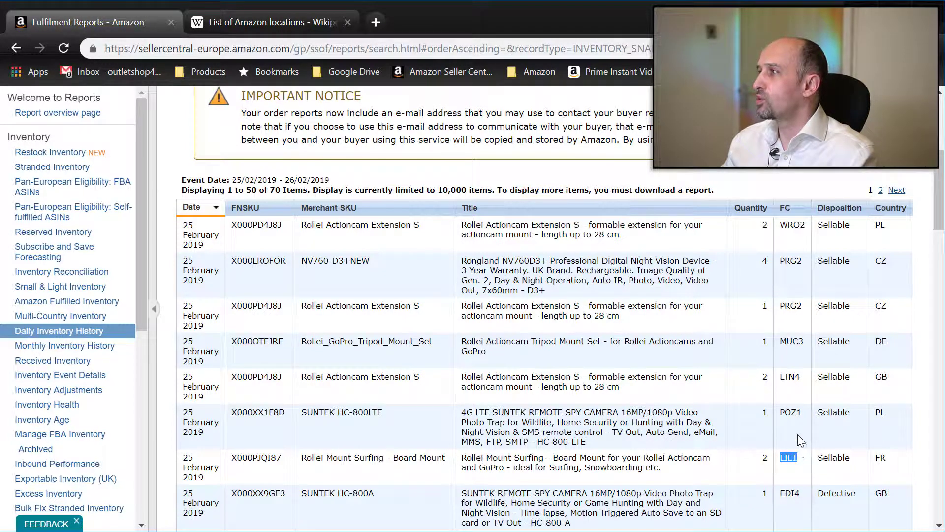
Highlight the HAM2 code, then MUC3 with its country DE, and return to the top
scroll(798, 435, "down", 4)
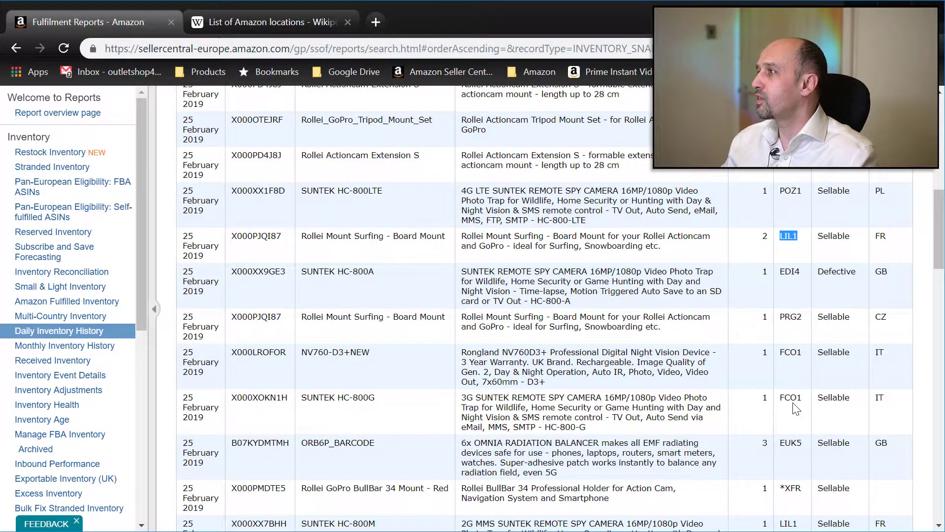
scroll(796, 408, "down", 7)
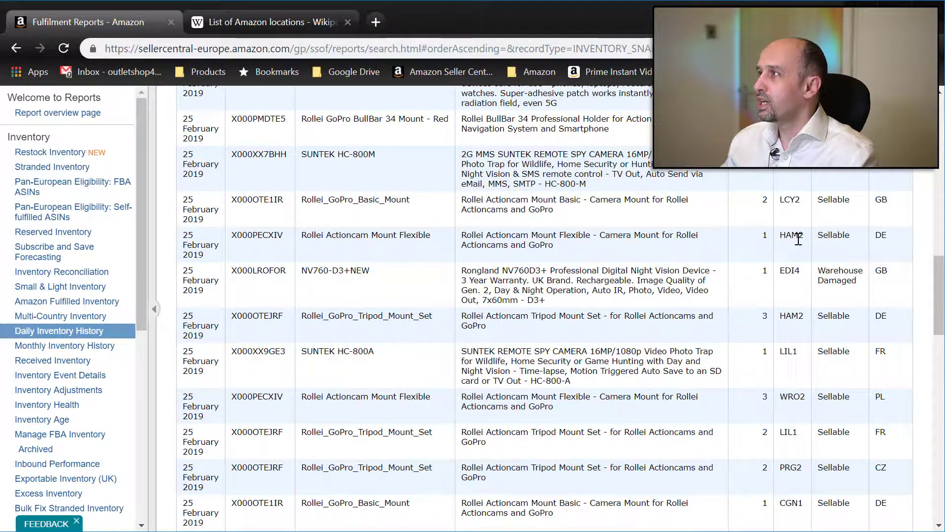
double_click(789, 238)
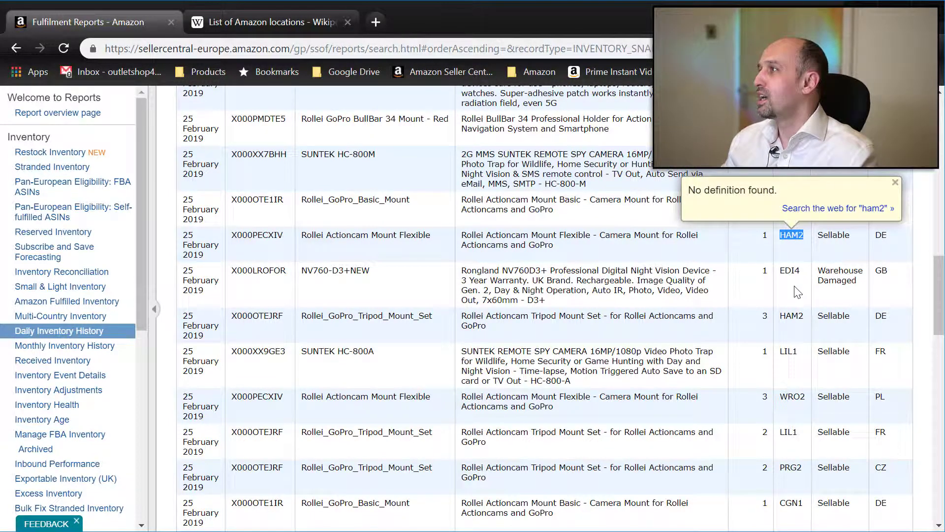
scroll(798, 294, "up", 15)
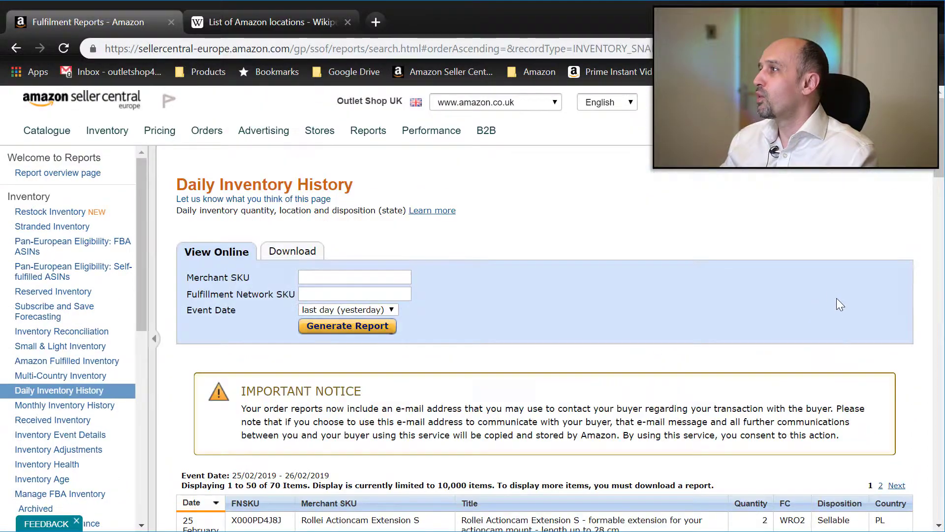
scroll(837, 297, "down", 7)
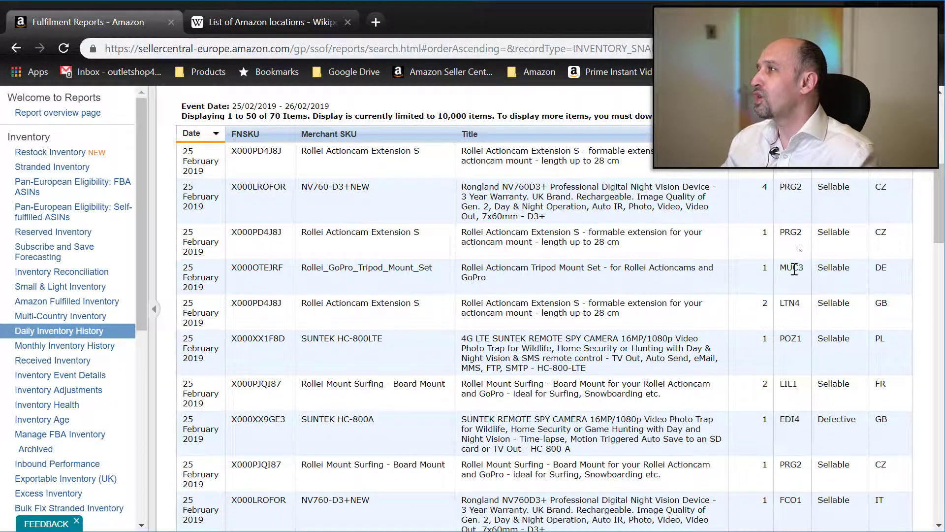
double_click(792, 268)
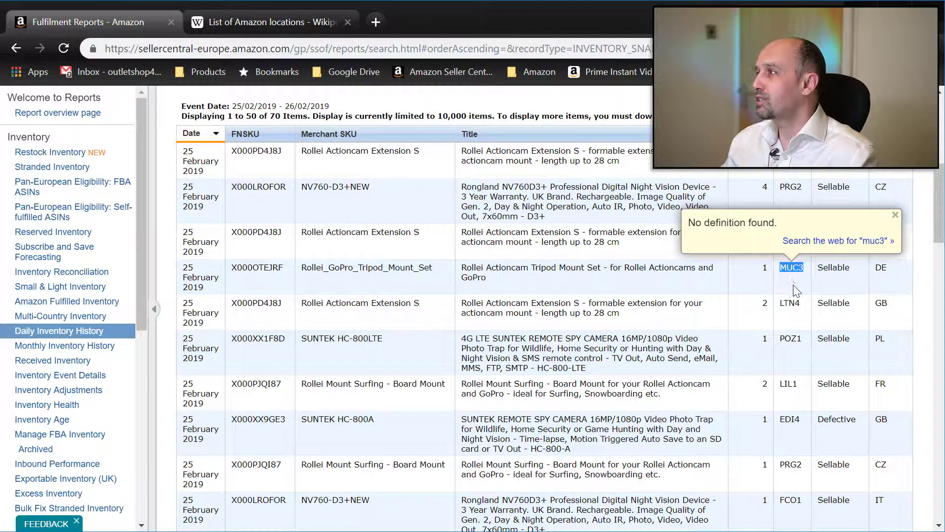
double_click(879, 268)
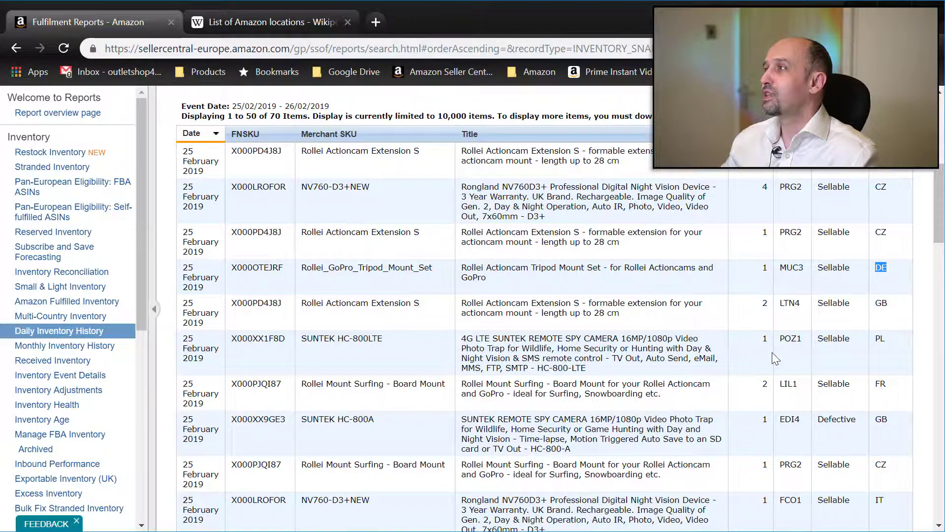
scroll(772, 353, "up", 7)
Switch to Wikipedia's List of Amazon locations and scroll to the US, Canada, Mexico and England centre codes
left_click(275, 32)
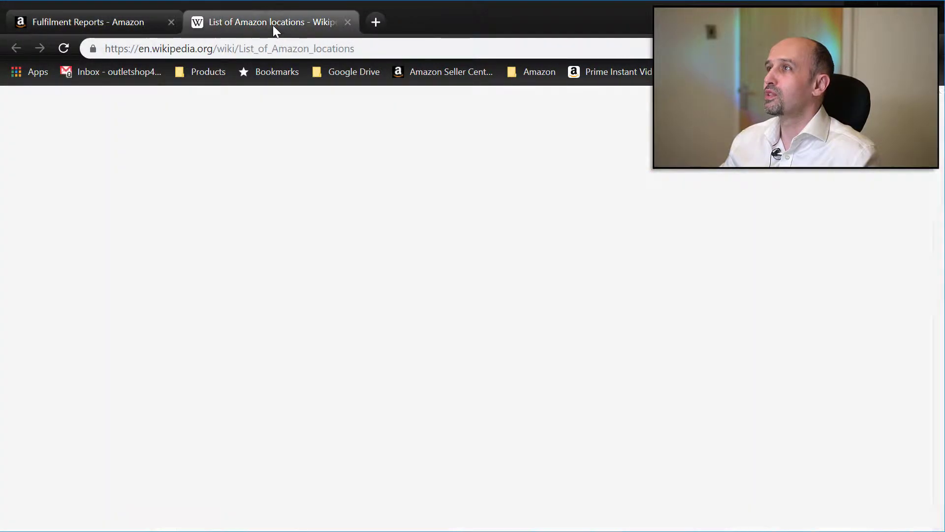
scroll(331, 228, "down", 5)
scroll(329, 240, "up", 15)
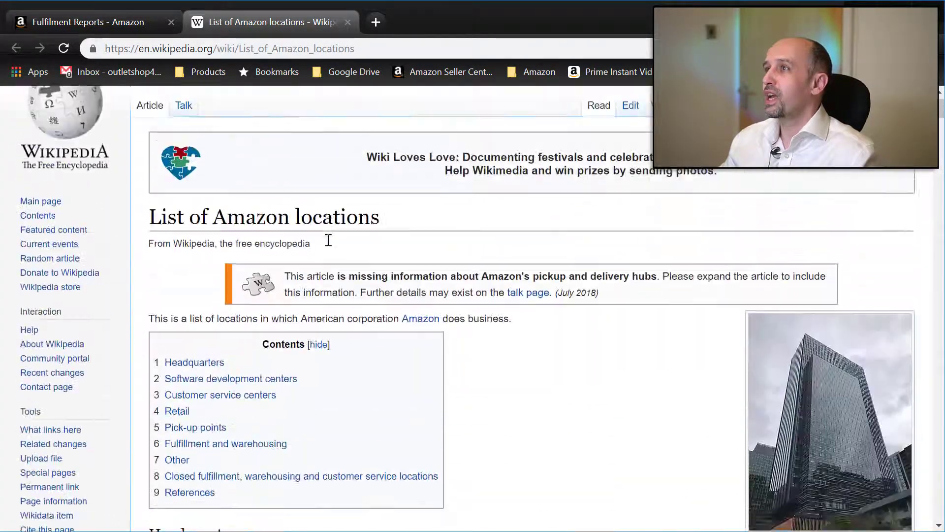
scroll(350, 252, "down", 10)
scroll(350, 252, "down", 3)
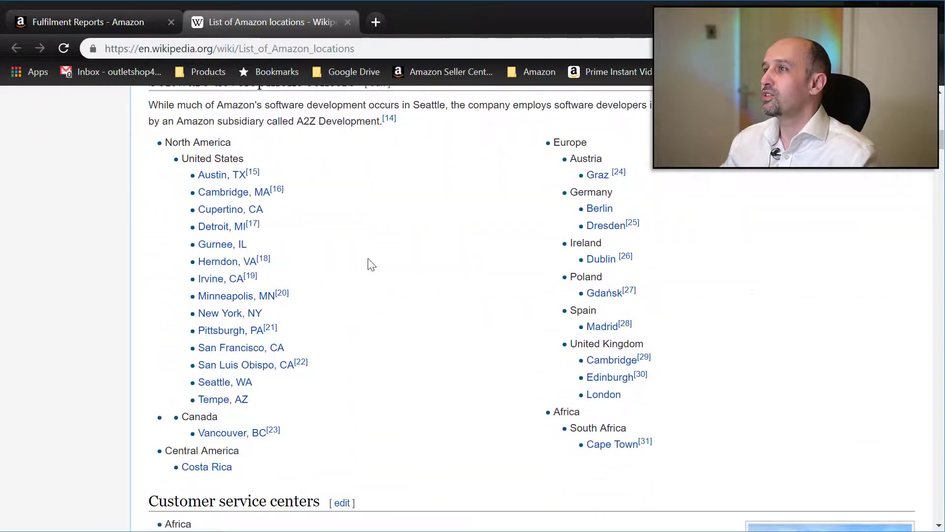
scroll(344, 227, "down", 6)
scroll(349, 233, "down", 3)
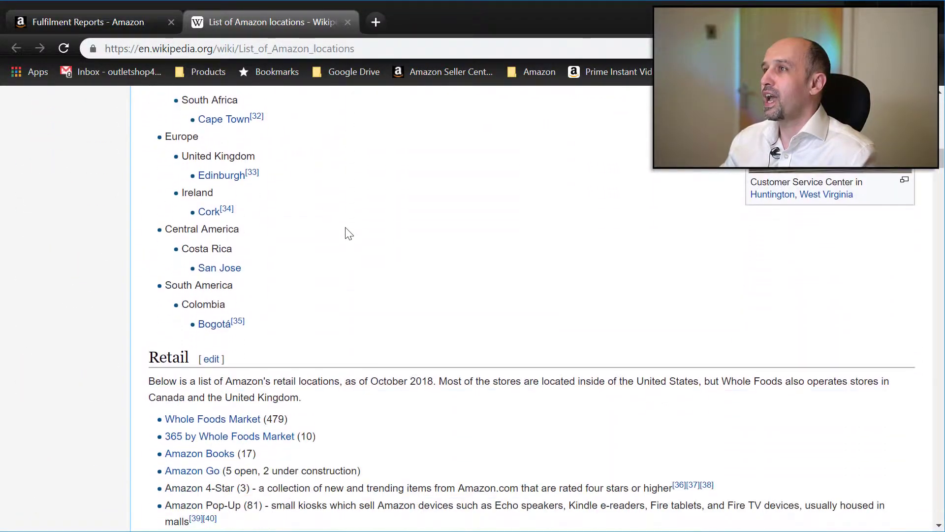
scroll(316, 210, "up", 2)
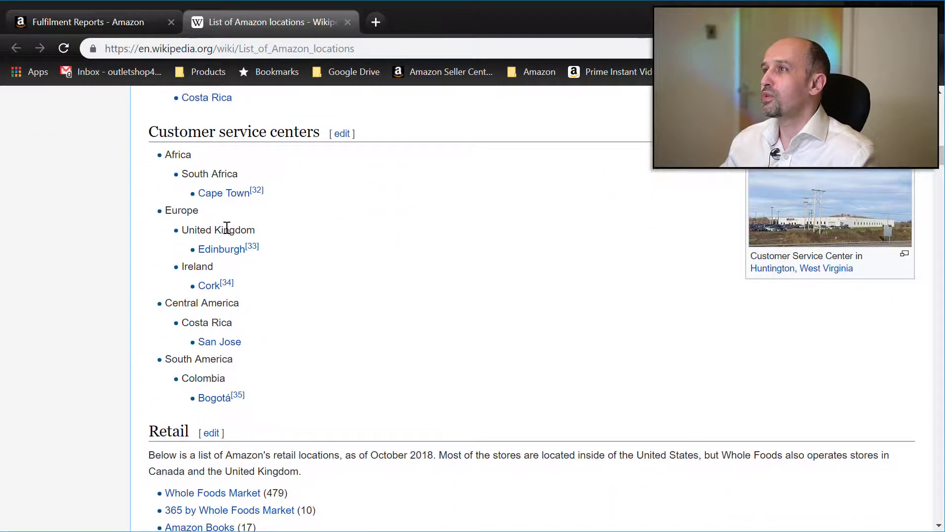
scroll(412, 266, "down", 12)
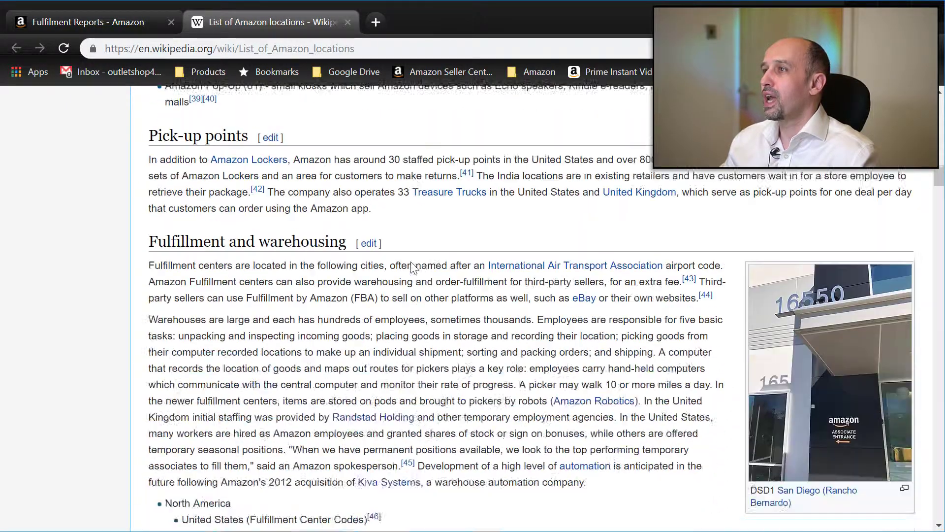
scroll(413, 268, "down", 3)
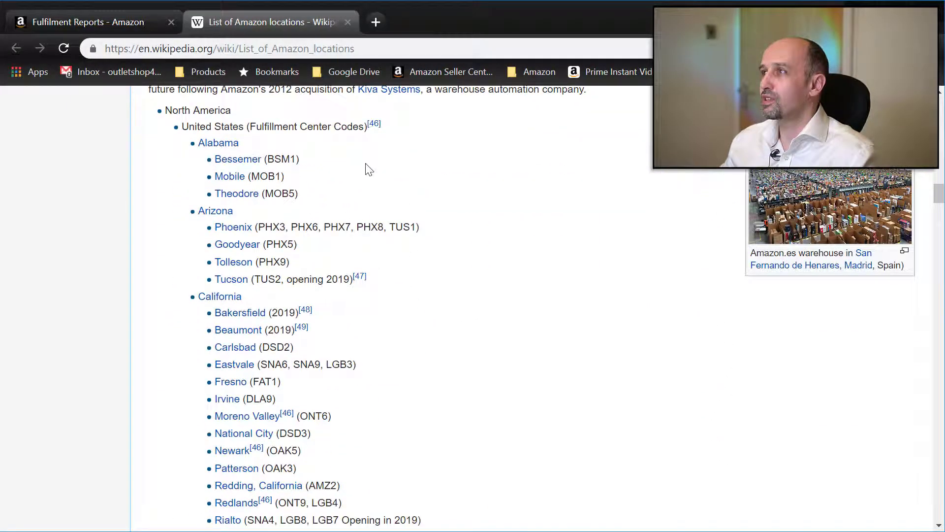
scroll(426, 220, "up", 20)
scroll(426, 220, "down", 3)
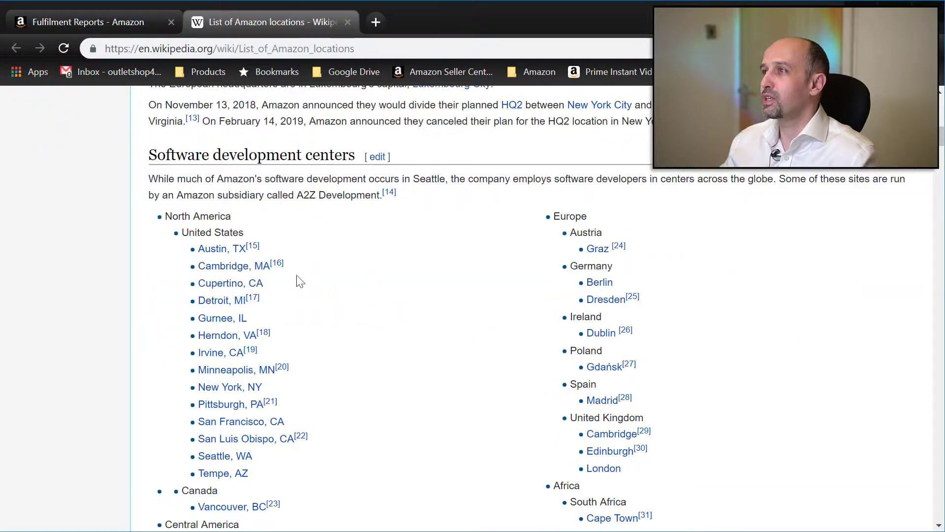
scroll(382, 255, "down", 7)
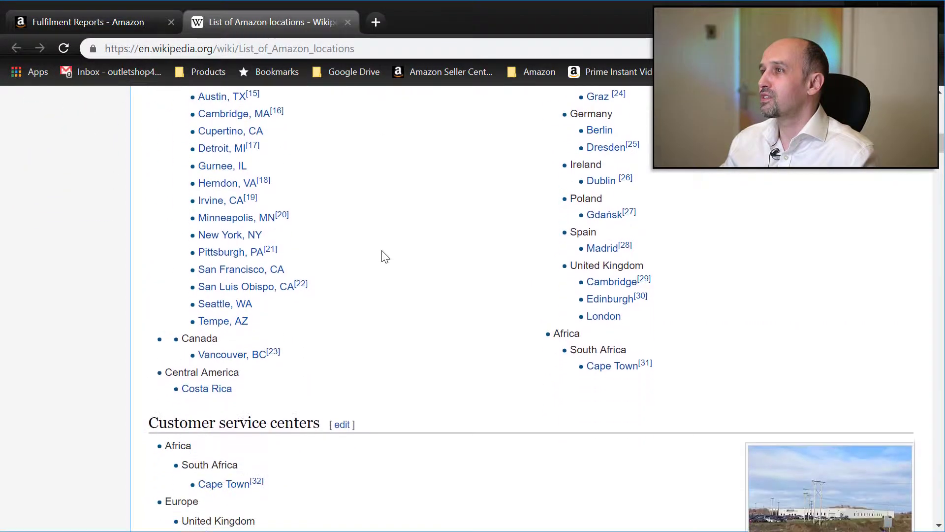
scroll(384, 254, "down", 20)
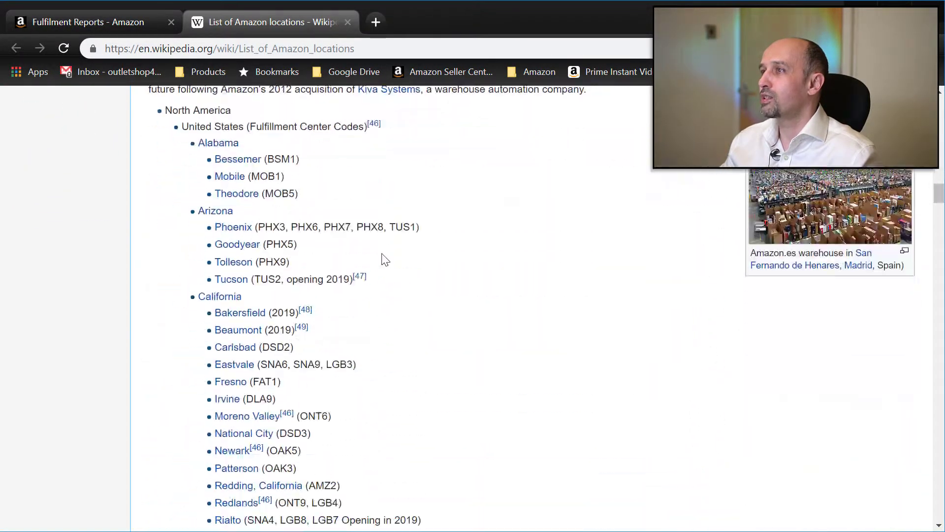
scroll(422, 250, "down", 8)
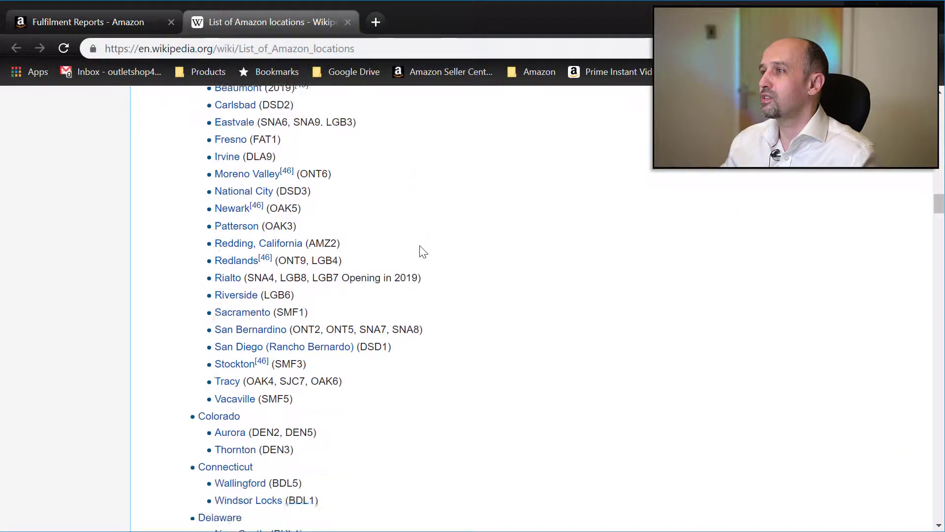
scroll(432, 252, "down", 20)
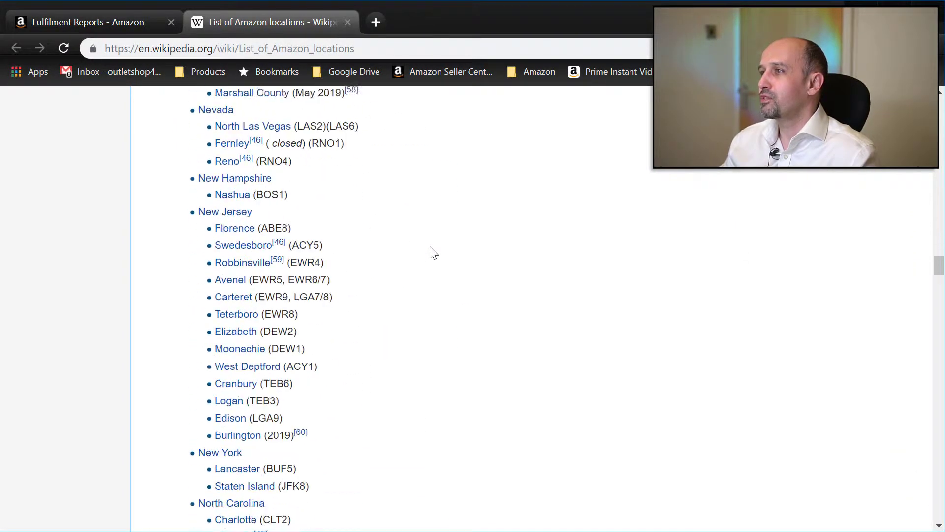
scroll(433, 252, "down", 20)
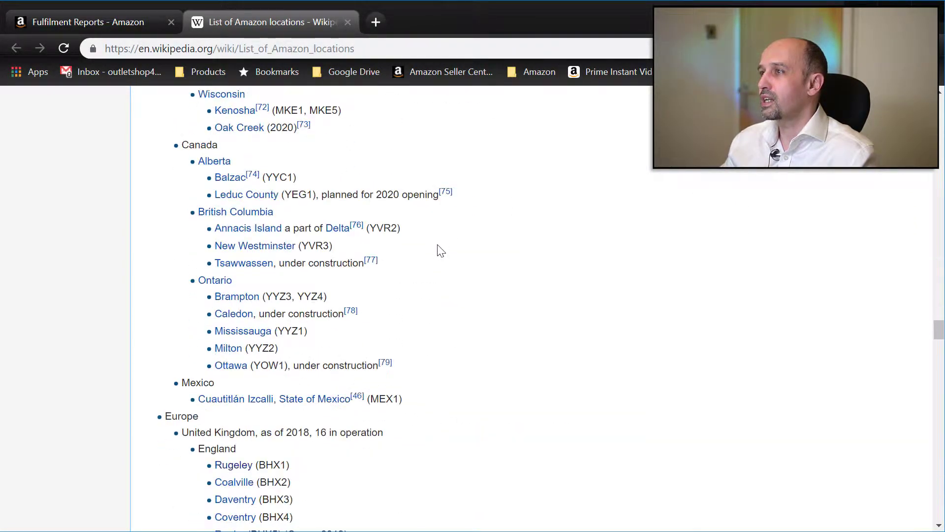
Read through the UK, France, Germany, Poland, Italy and Czech centre codes down to References
scroll(440, 251, "down", 4)
scroll(440, 251, "up", 4)
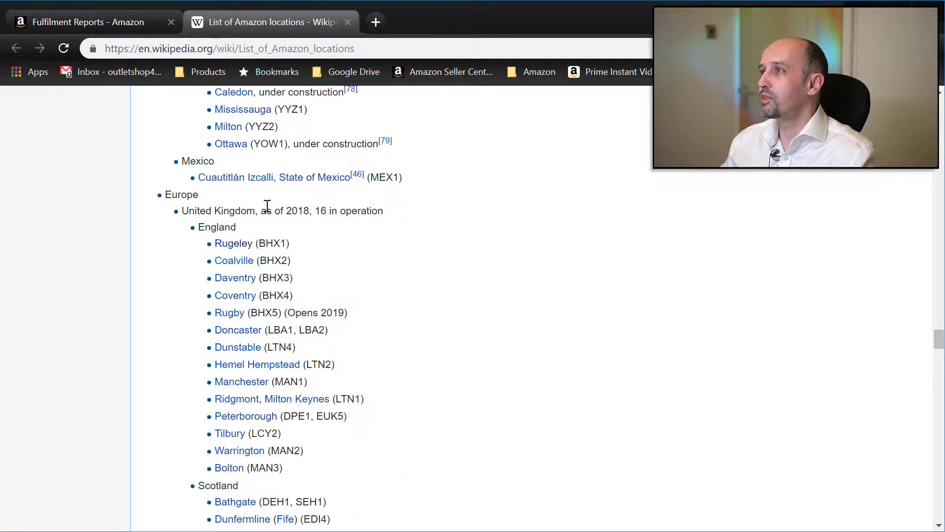
mouse_move(236, 244)
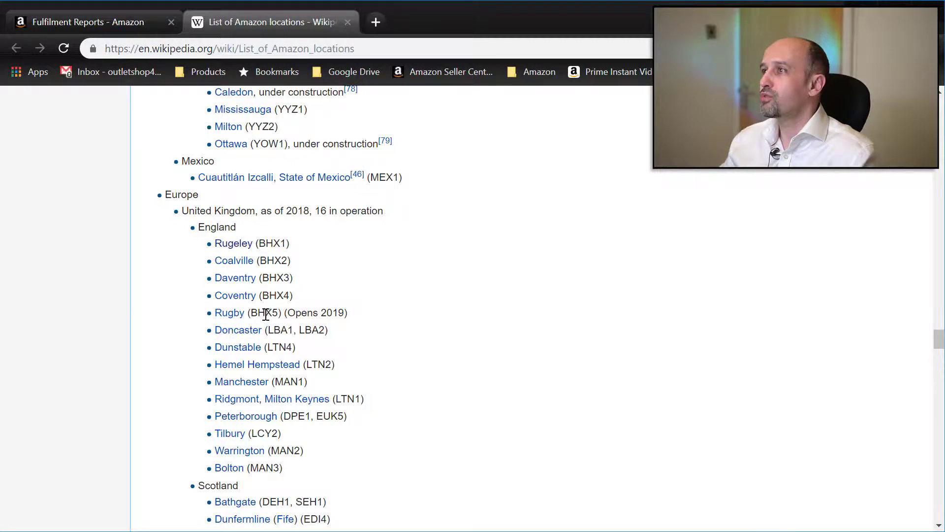
scroll(319, 319, "down", 10)
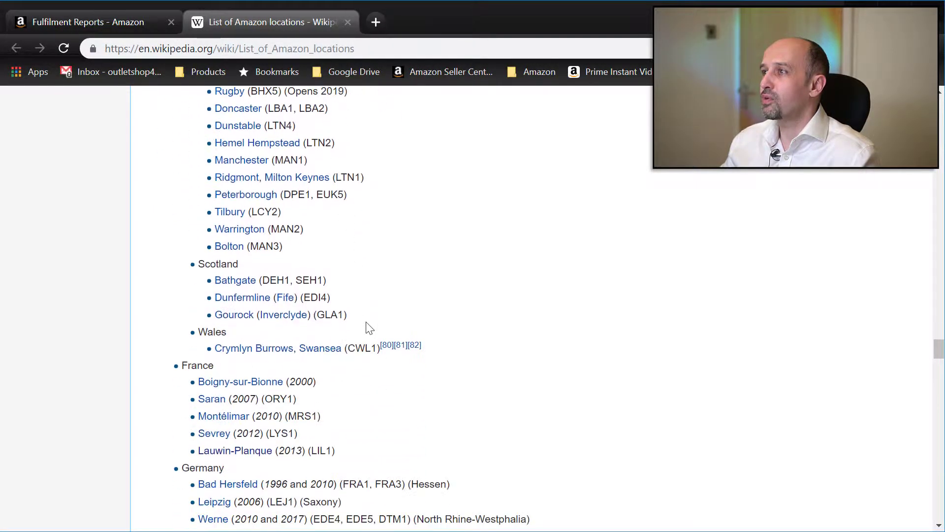
scroll(302, 217, "down", 3)
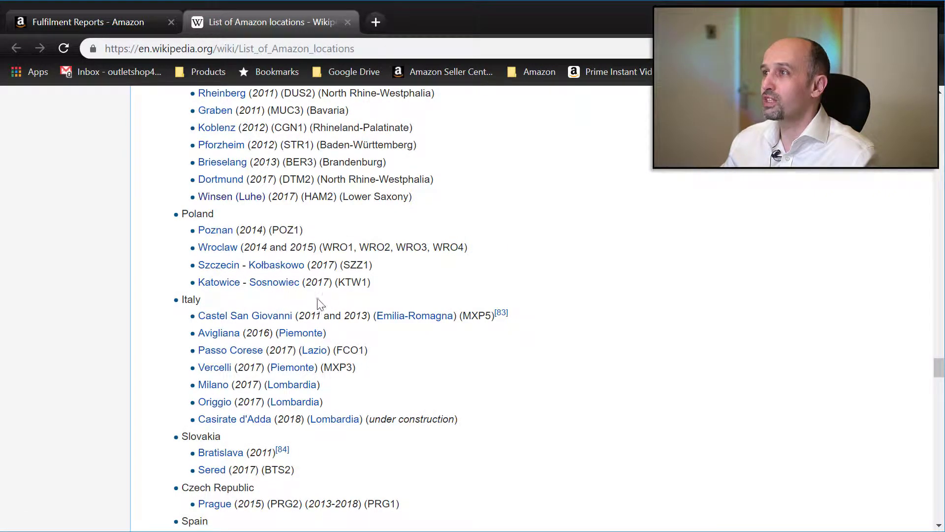
scroll(428, 325, "down", 4)
scroll(433, 325, "down", 20)
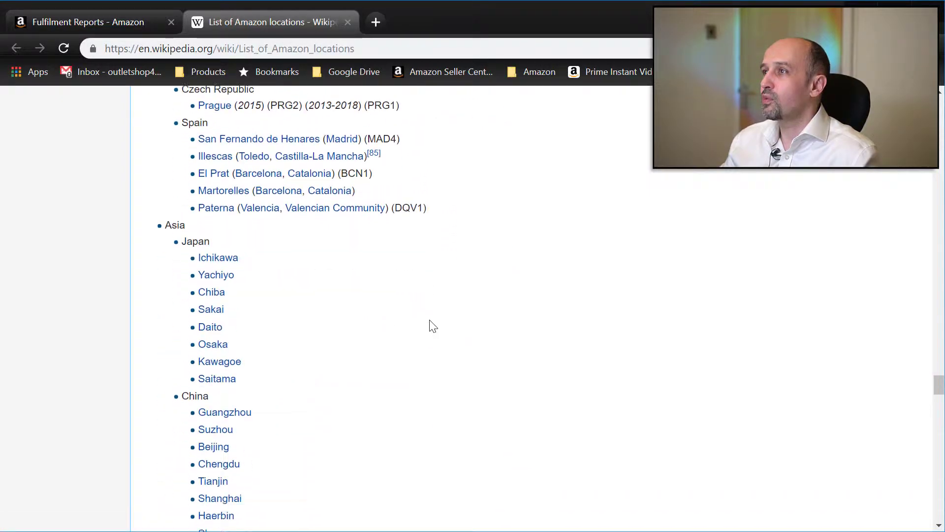
scroll(429, 320, "down", 2)
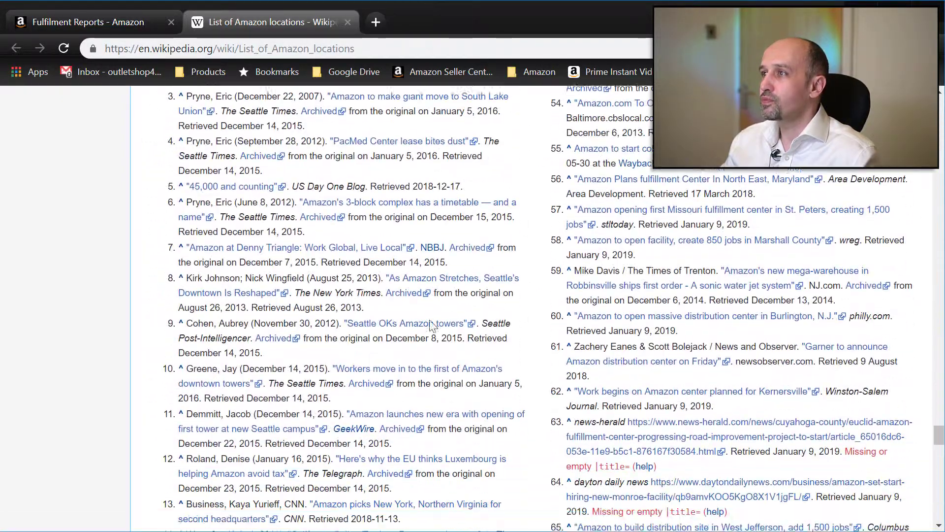